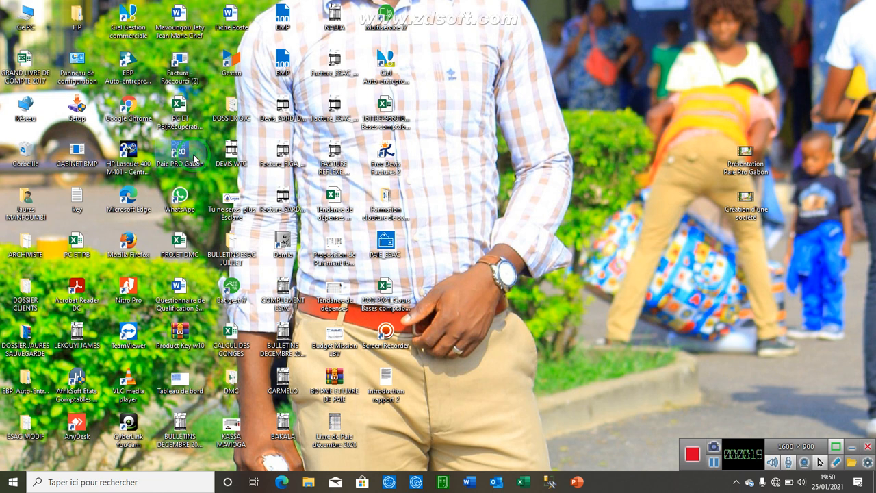
Launch Paie PRO Gabon from its desktop shortcut to reach the login window
{"action": "double_click", "coordinate": [194, 159]}
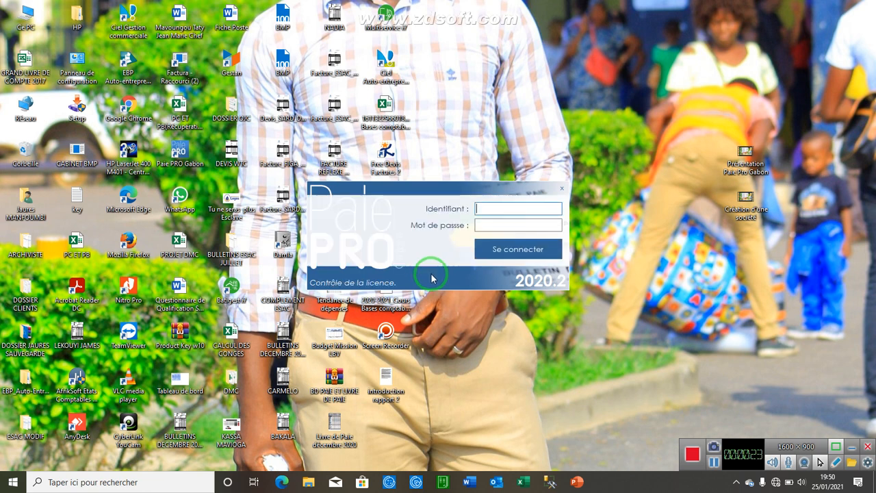
Sign in with the user's identifier and password
{"action": "left_click", "coordinate": [494, 213]}
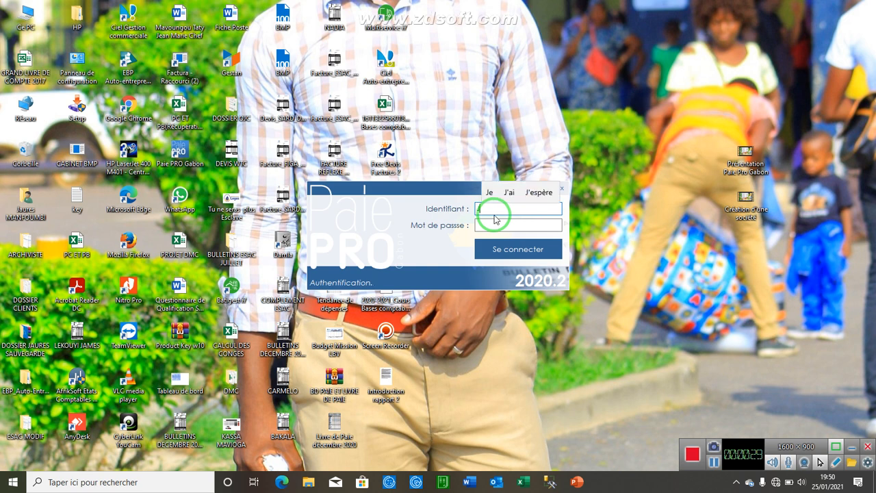
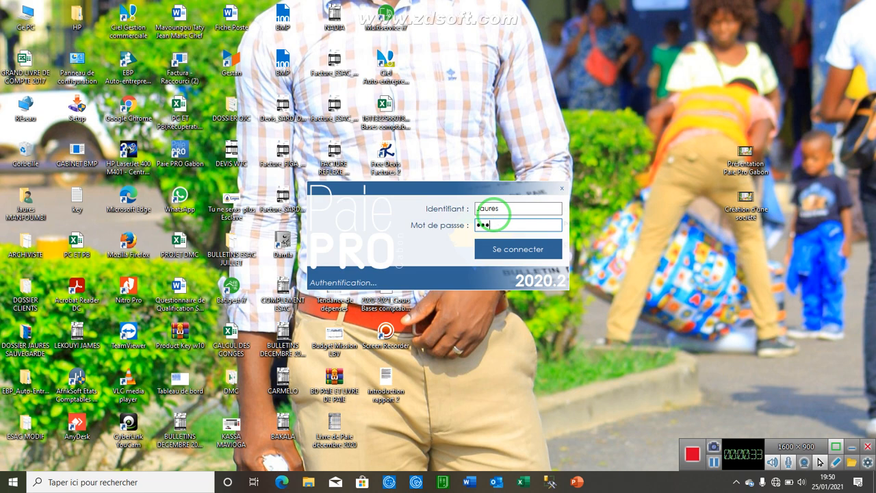
{"action": "key", "text": "Return"}
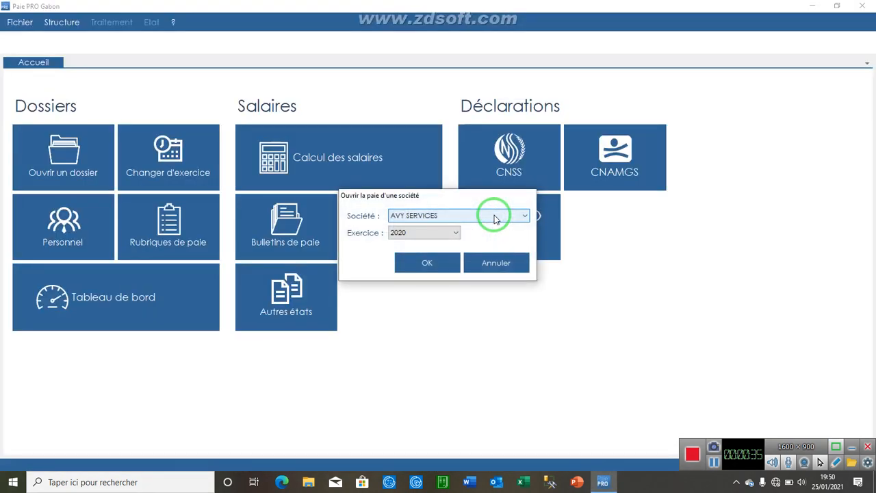
Choose SUARL BMP as the company, keep financial year 2021, and open its payroll
{"action": "left_click", "coordinate": [452, 218]}
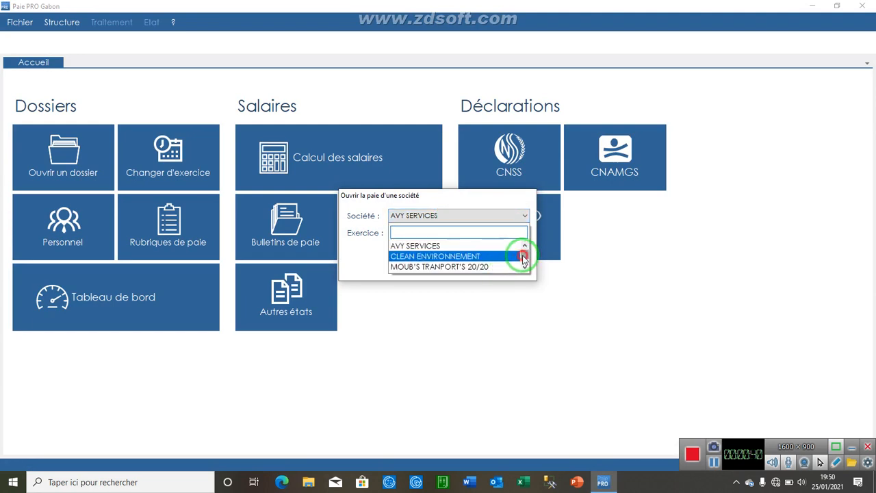
{"action": "left_click_drag", "start_coordinate": [525, 258], "coordinate": [524, 271]}
{"action": "left_click", "coordinate": [489, 266]}
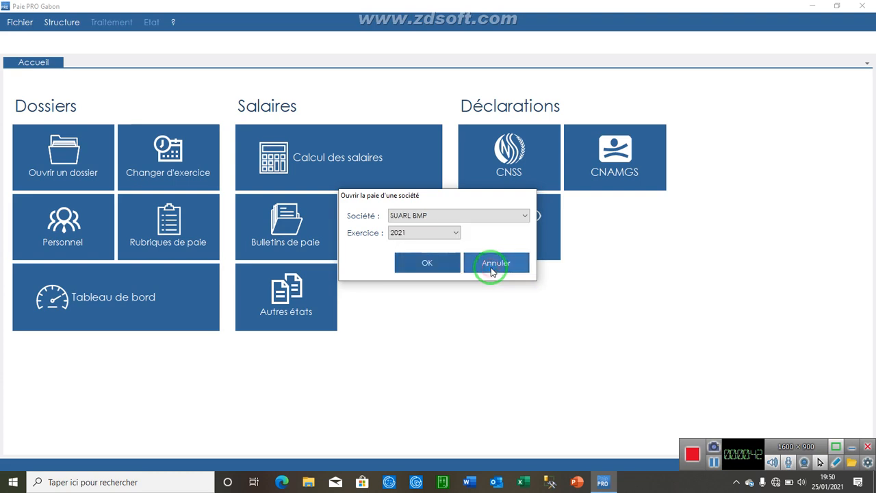
{"action": "left_click", "coordinate": [439, 262]}
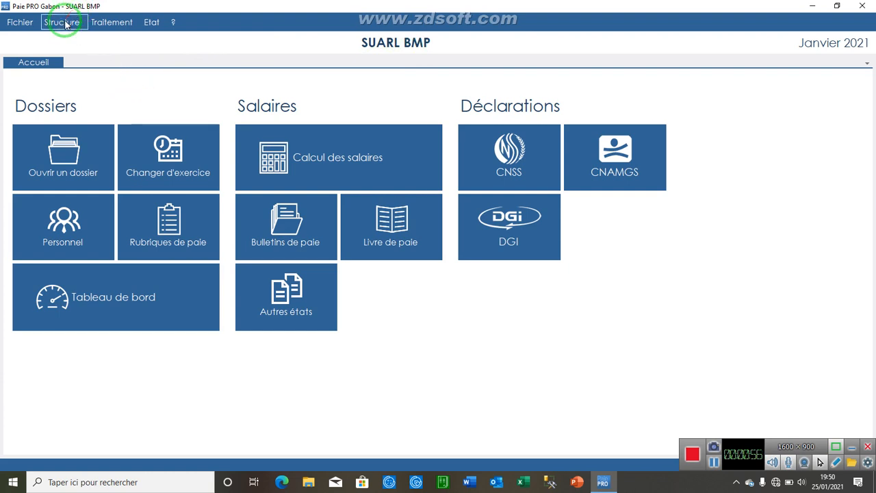
Open the Employés list from Structure, close it, then reopen it from the Personnel tile
{"action": "left_click", "coordinate": [63, 23]}
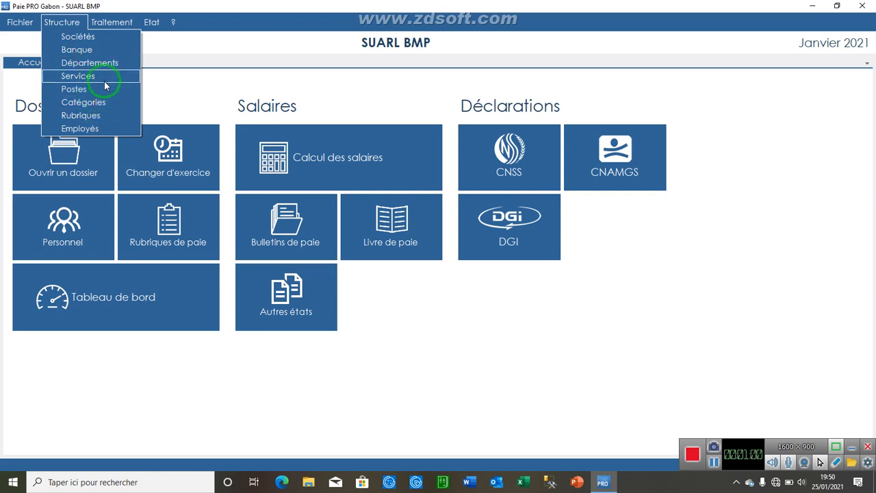
{"action": "left_click", "coordinate": [105, 129]}
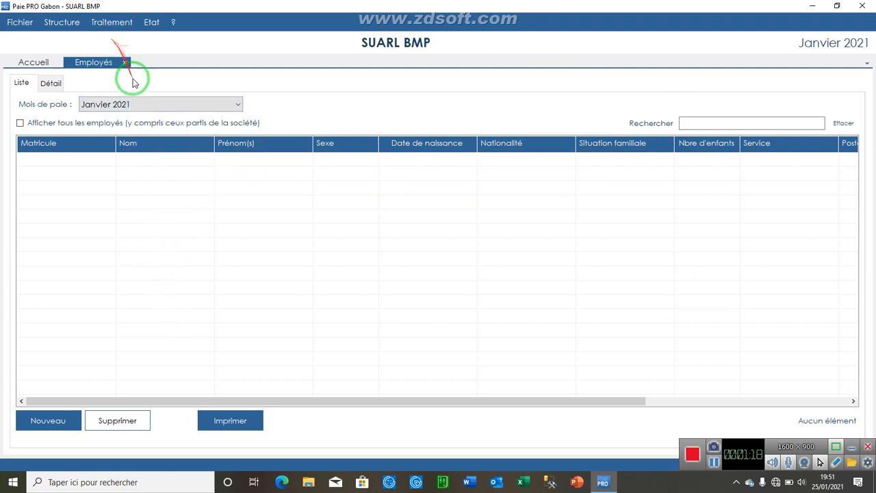
{"action": "left_click", "coordinate": [126, 63]}
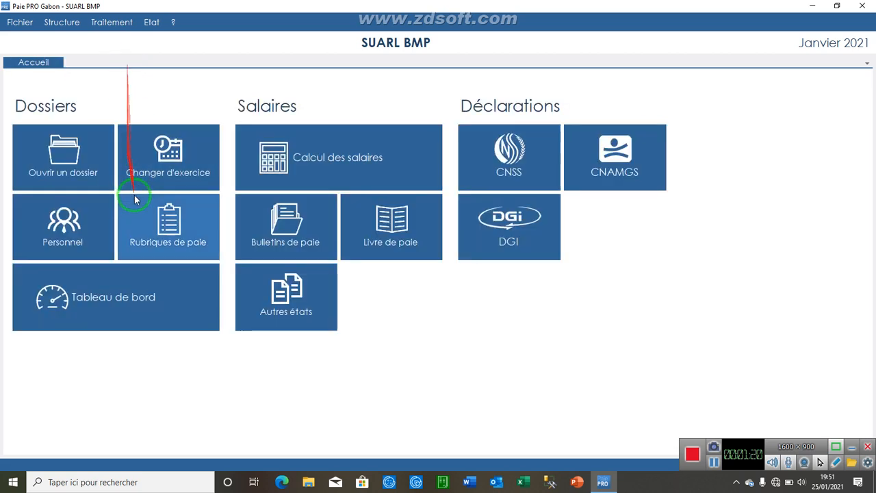
{"action": "left_click", "coordinate": [44, 245]}
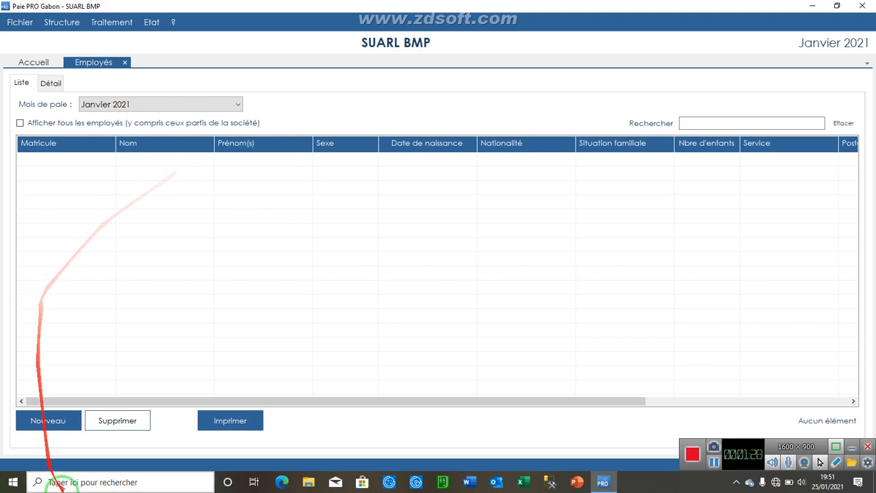
Create a new employee record and enter the employee's surname and first name
{"action": "left_click", "coordinate": [67, 421]}
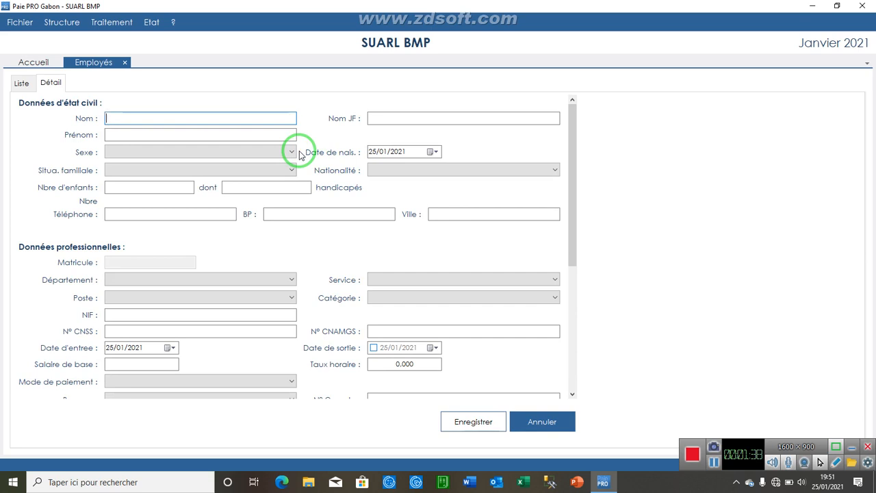
{"action": "type", "text": "MAN"}
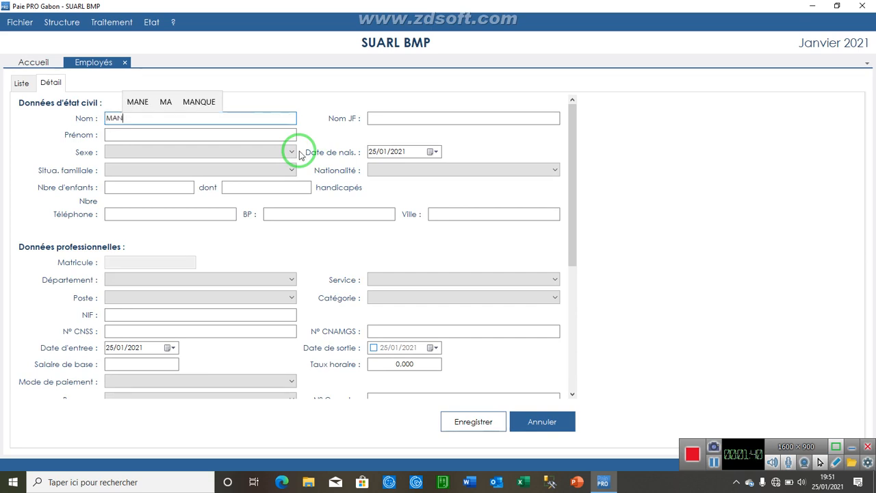
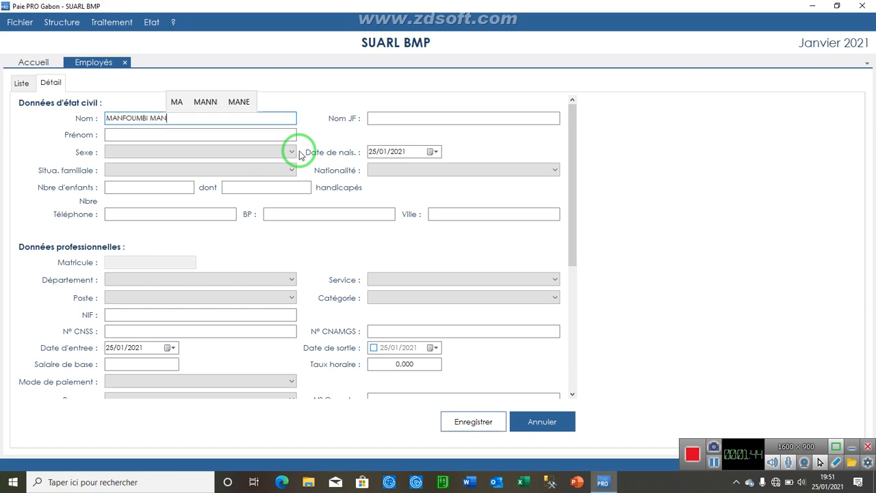
{"action": "type", "text": "FOUMBI"}
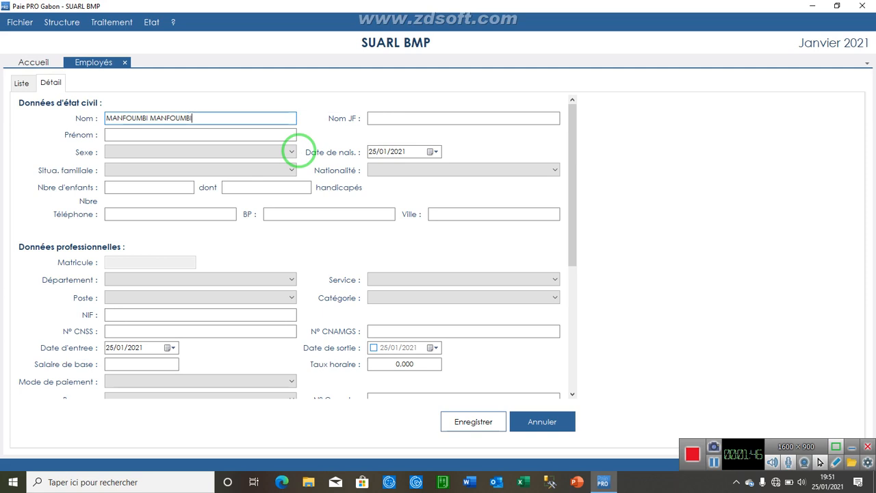
{"action": "key", "text": "Tab"}
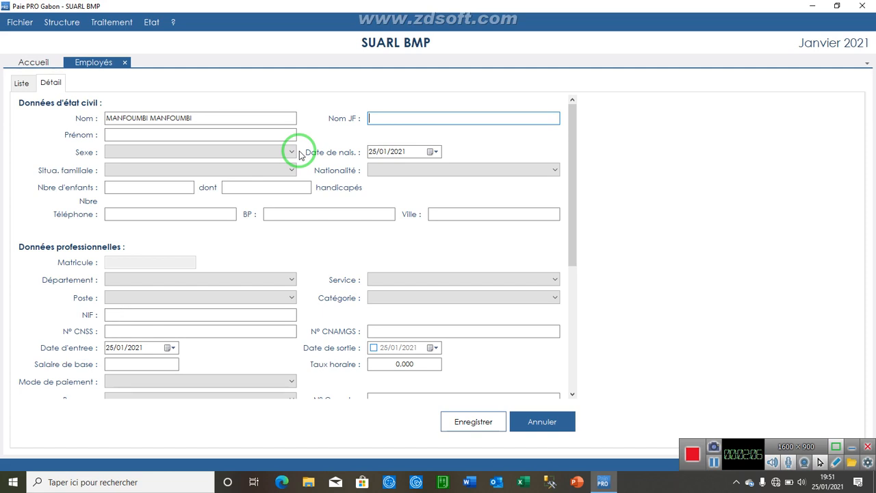
{"action": "key", "text": "Tab"}
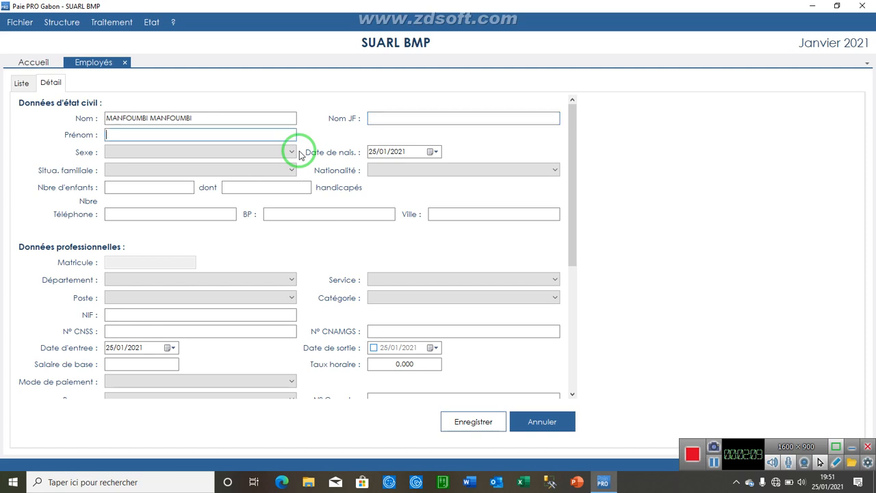
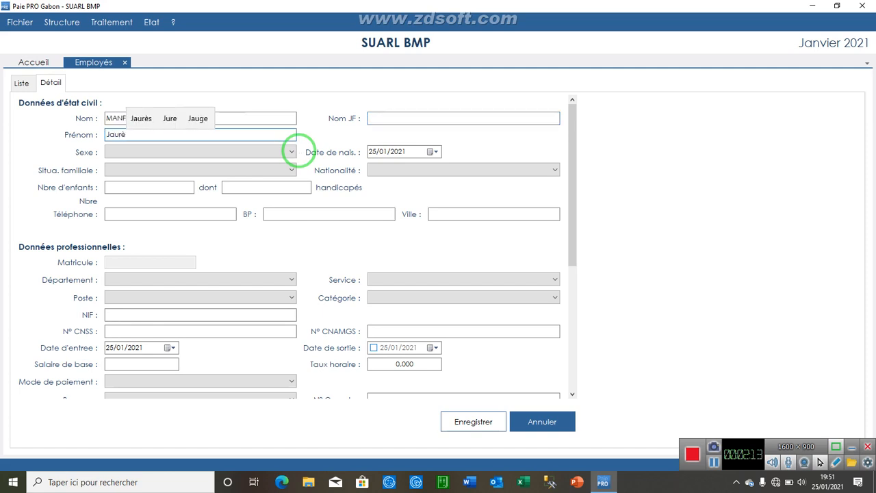
{"action": "key", "text": "Tab"}
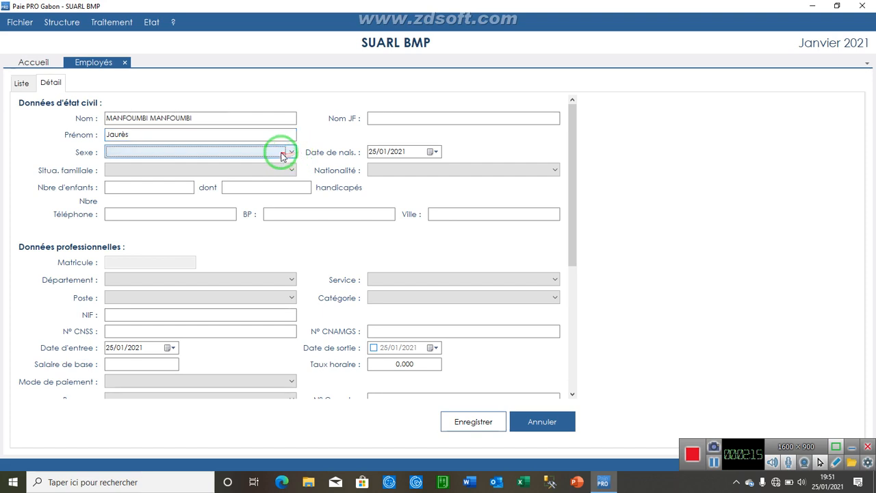
Set the employee's sex to Masculin and marital status to Marié(e)
{"action": "left_click", "coordinate": [289, 152]}
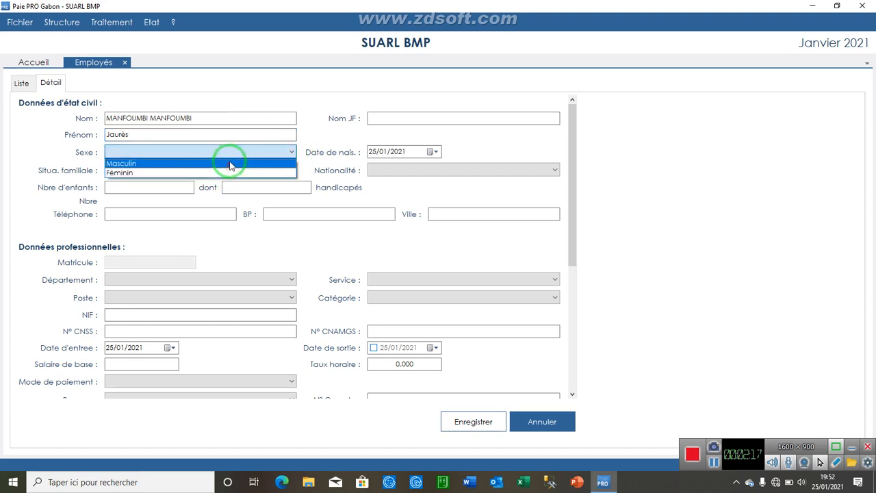
{"action": "left_click", "coordinate": [228, 164]}
{"action": "left_click", "coordinate": [206, 172]}
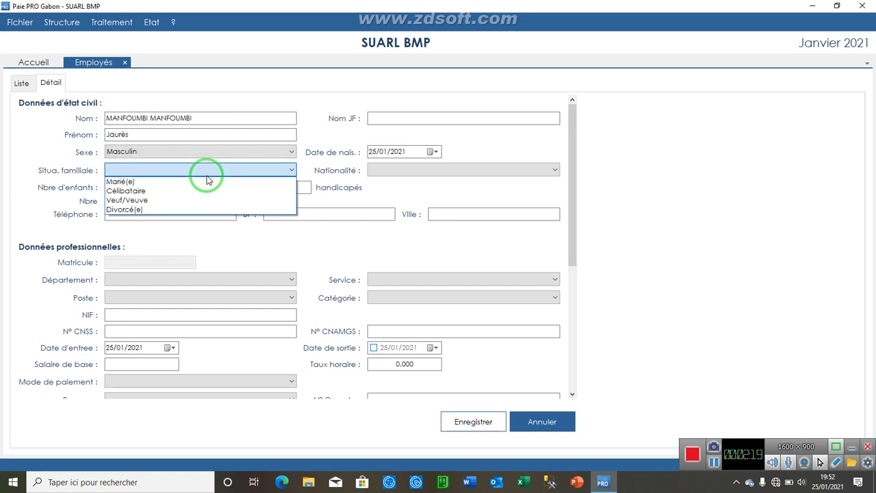
{"action": "left_click", "coordinate": [203, 181]}
{"action": "left_click", "coordinate": [420, 152]}
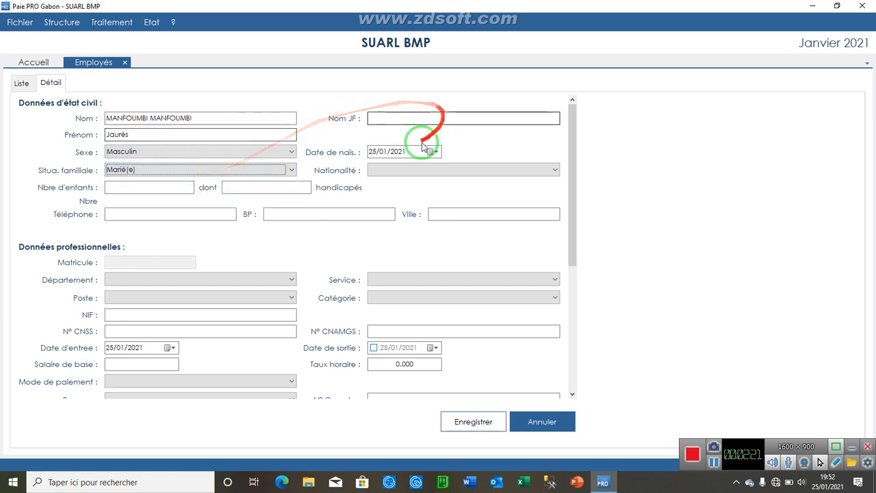
{"action": "left_click", "coordinate": [380, 155]}
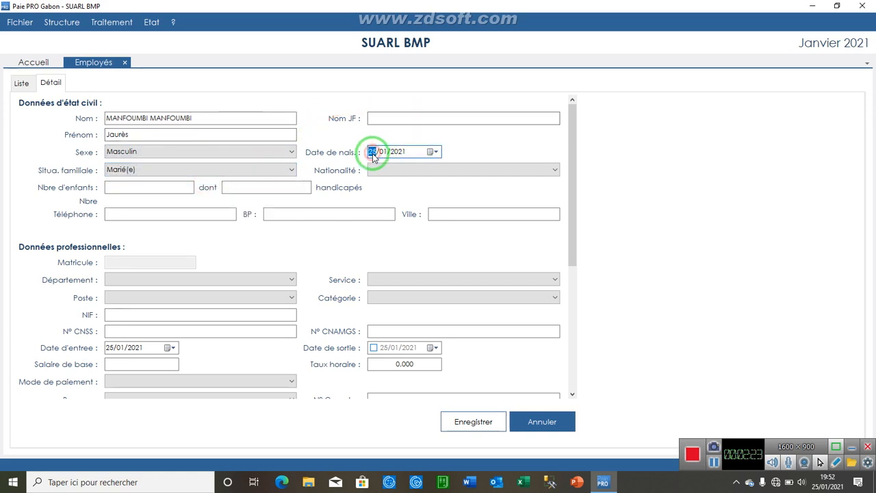
{"action": "left_click", "coordinate": [433, 152]}
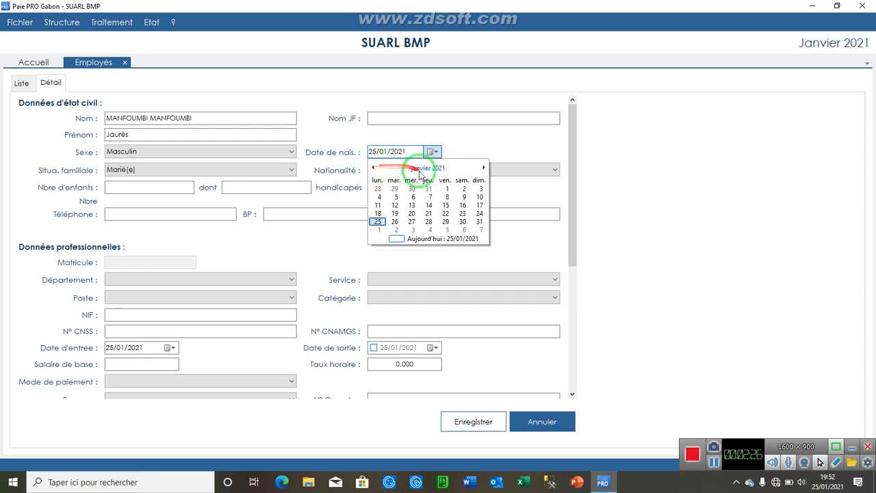
{"action": "left_click", "coordinate": [421, 169]}
{"action": "left_click", "coordinate": [422, 169]}
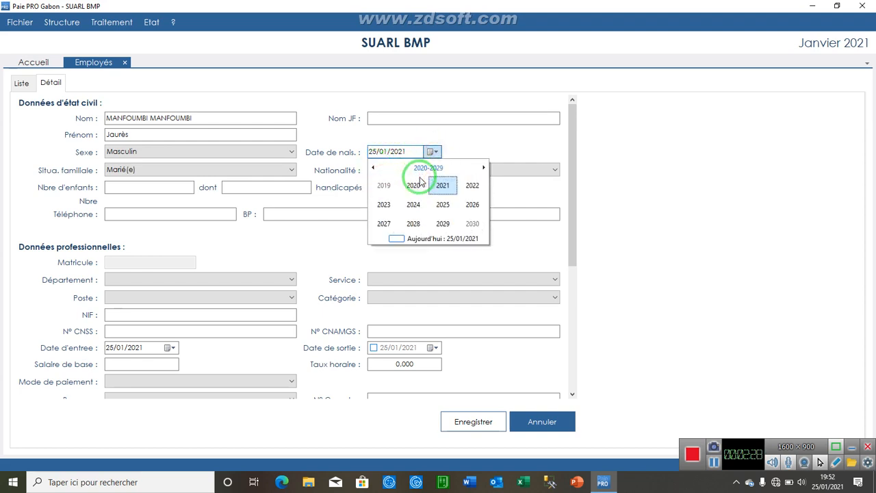
{"action": "left_click", "coordinate": [428, 169]}
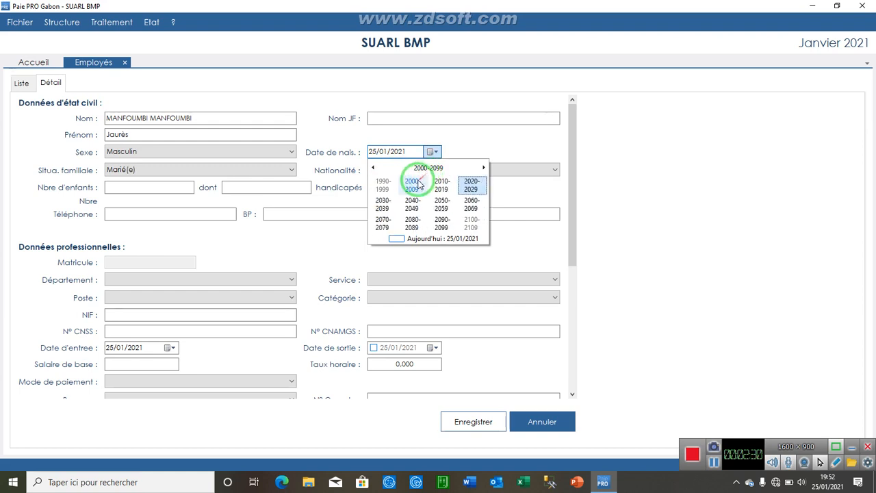
{"action": "left_click", "coordinate": [375, 169]}
{"action": "left_click", "coordinate": [375, 169]}
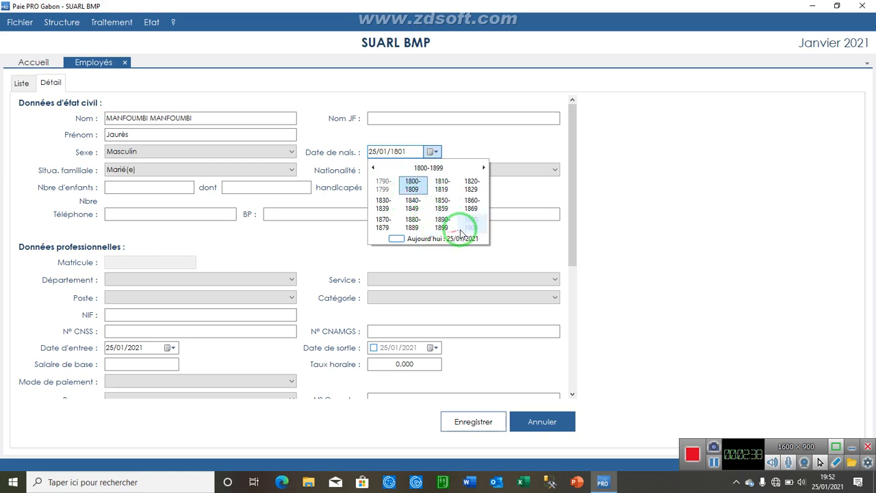
{"action": "left_click", "coordinate": [484, 168]}
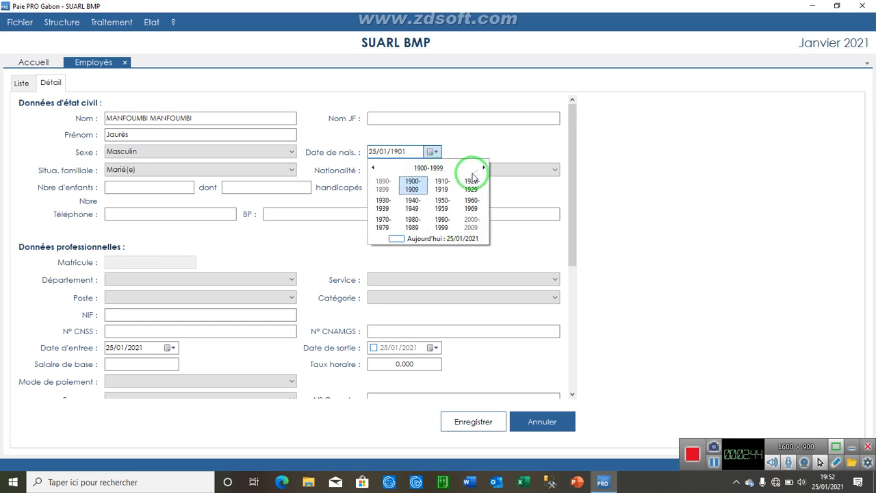
{"action": "left_click", "coordinate": [384, 224]}
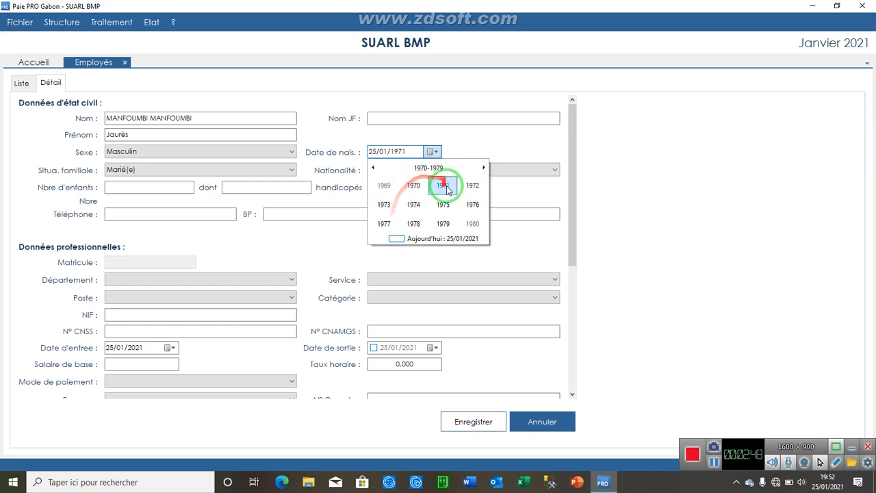
{"action": "left_click", "coordinate": [443, 185]}
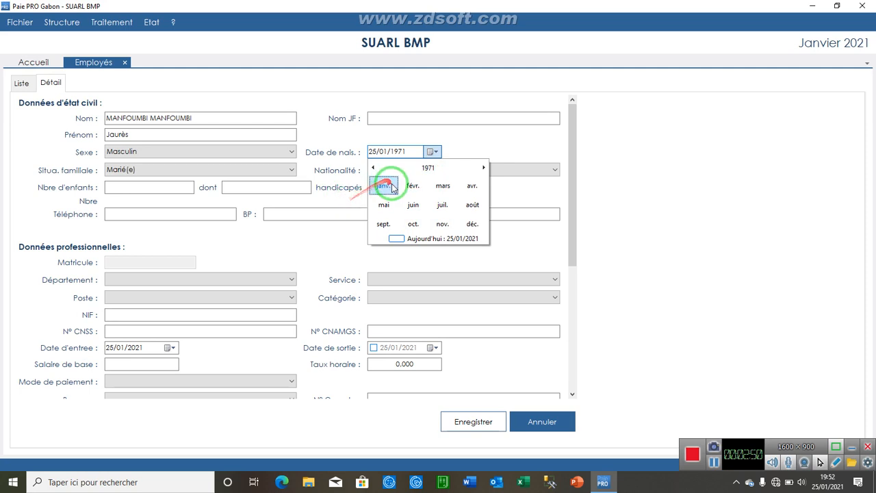
{"action": "left_click", "coordinate": [383, 185]}
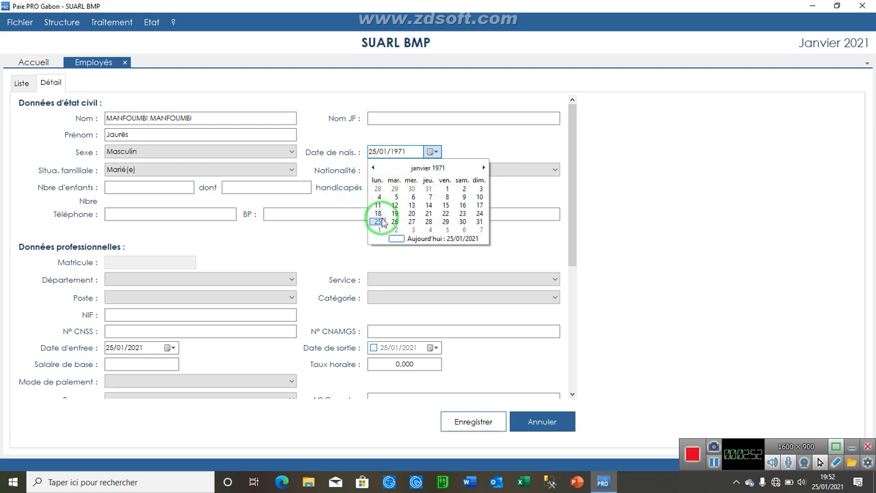
{"action": "left_click", "coordinate": [378, 221]}
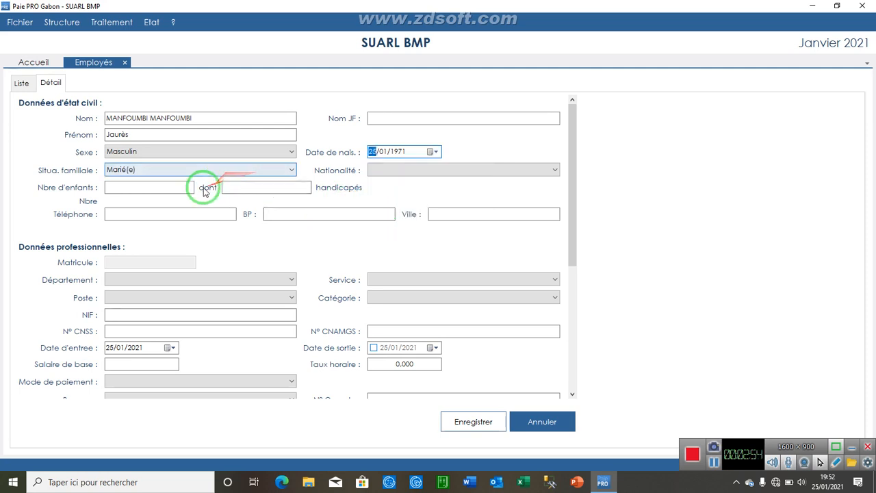
Enter 3 children, the employee's phone number and post box, and the city
{"action": "left_click", "coordinate": [176, 191]}
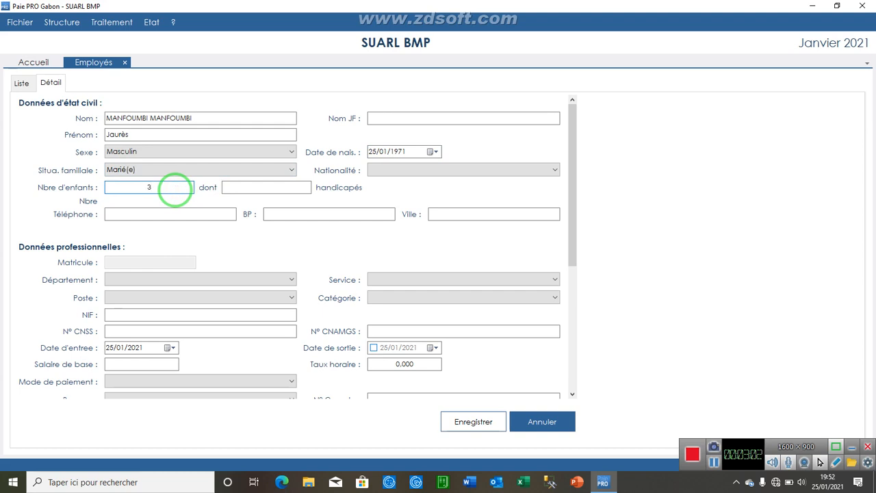
{"action": "key", "text": "Tab"}
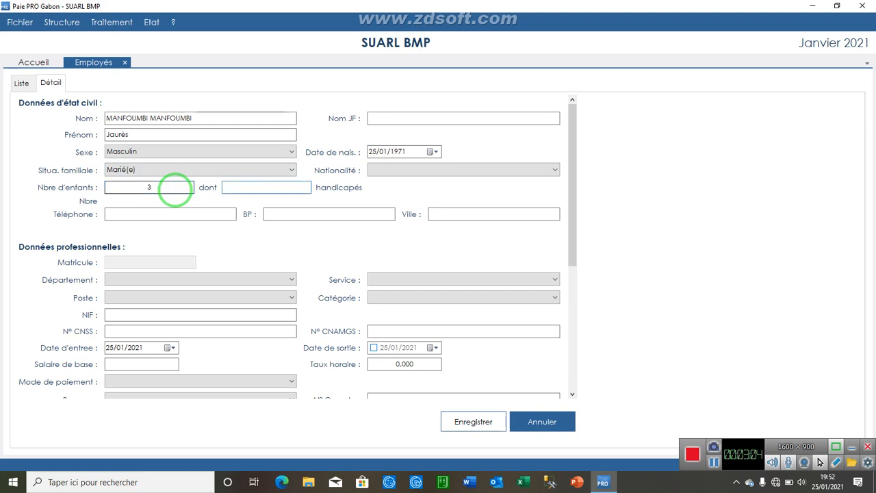
{"action": "key", "text": "Tab"}
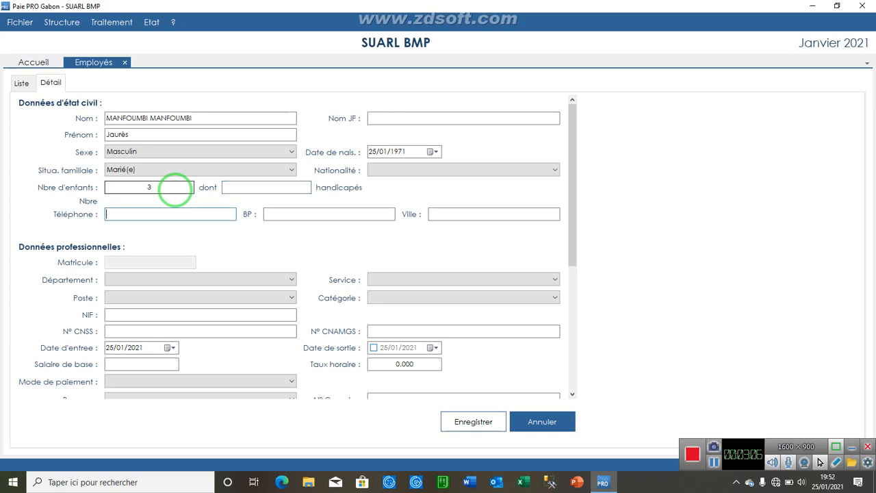
{"action": "key", "text": "Tab"}
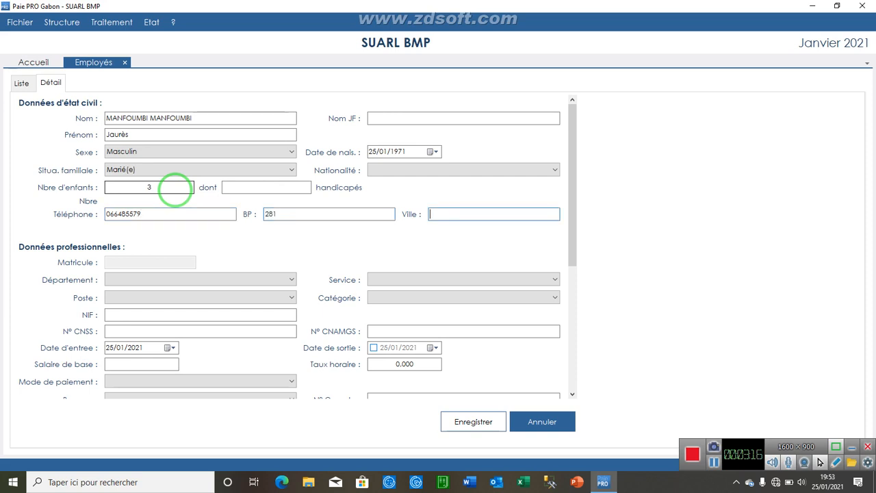
{"action": "type", "text": "PORT"}
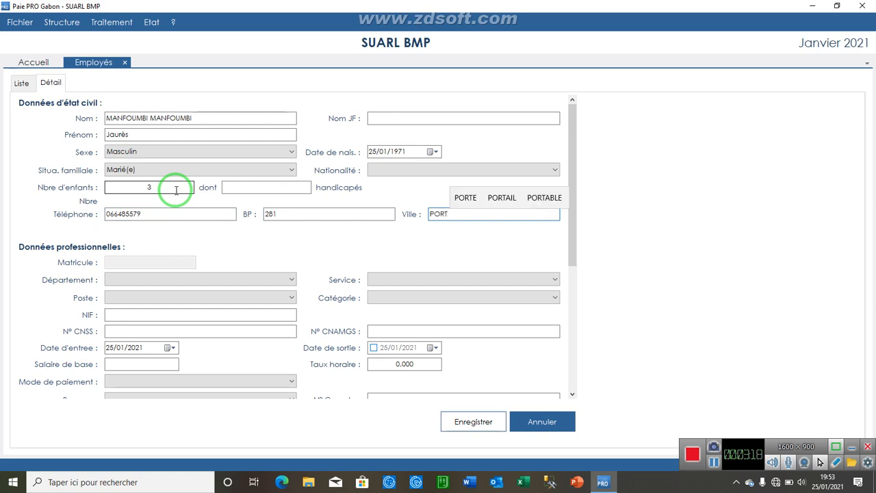
{"action": "type", "text": "-"}
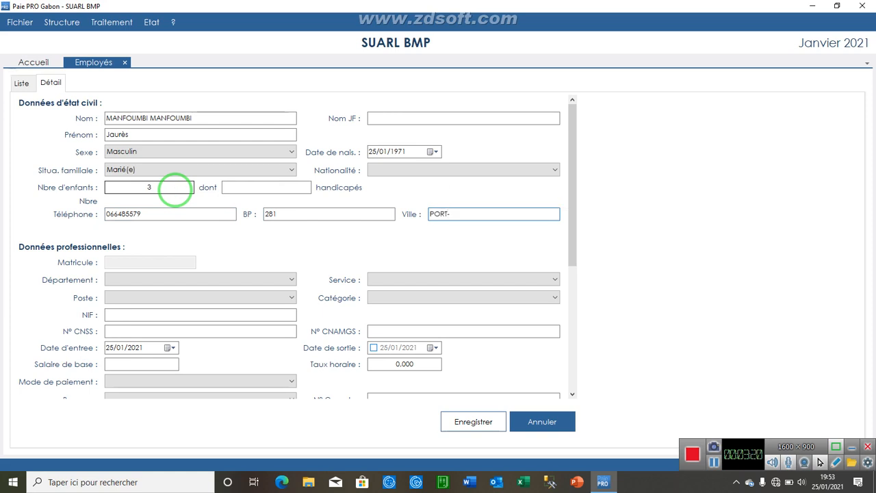
{"action": "type", "text": "GENTIL"}
{"action": "key", "text": "Tab"}
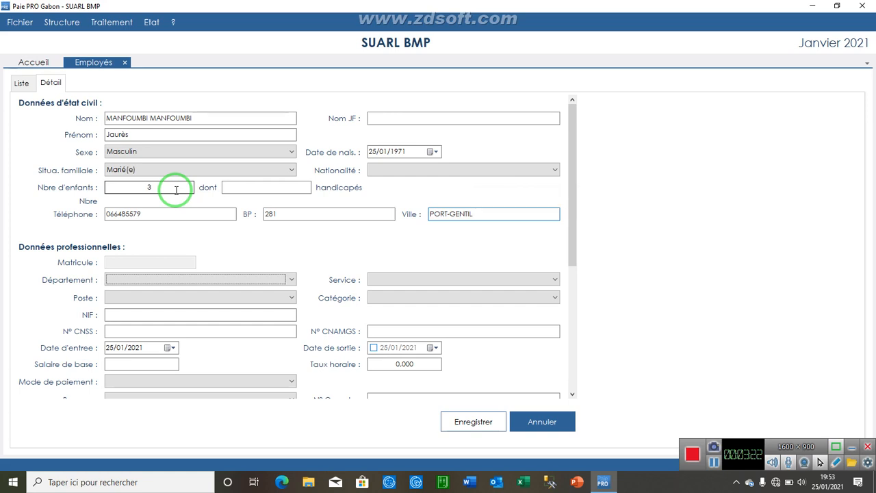
Assign department SIÈGE SOCIAL, service DIRECTION GÉNÉRALE, post Directeur Général and category Cadre 2
{"action": "left_click", "coordinate": [283, 282]}
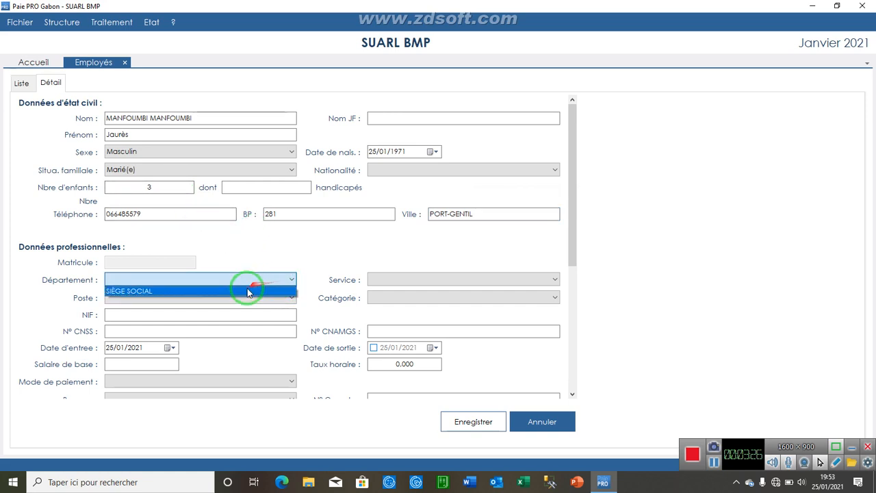
{"action": "left_click", "coordinate": [245, 290]}
{"action": "left_click", "coordinate": [409, 280]}
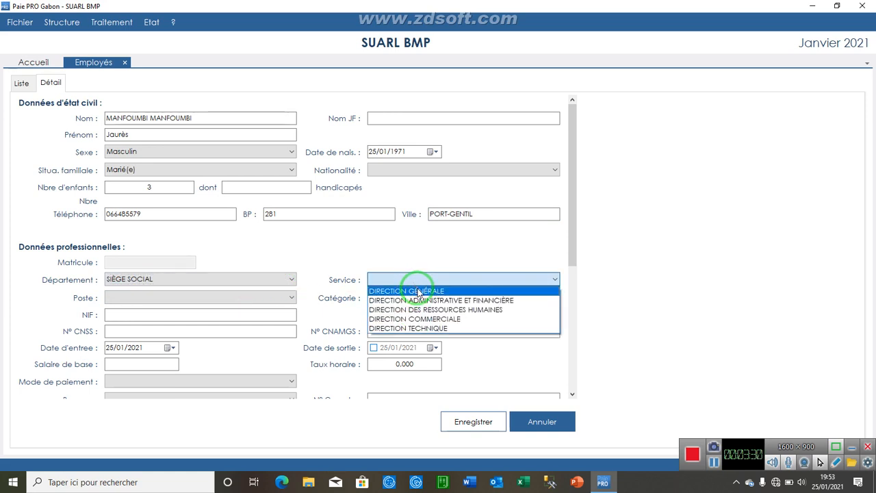
{"action": "left_click", "coordinate": [419, 293]}
{"action": "left_click", "coordinate": [289, 299]}
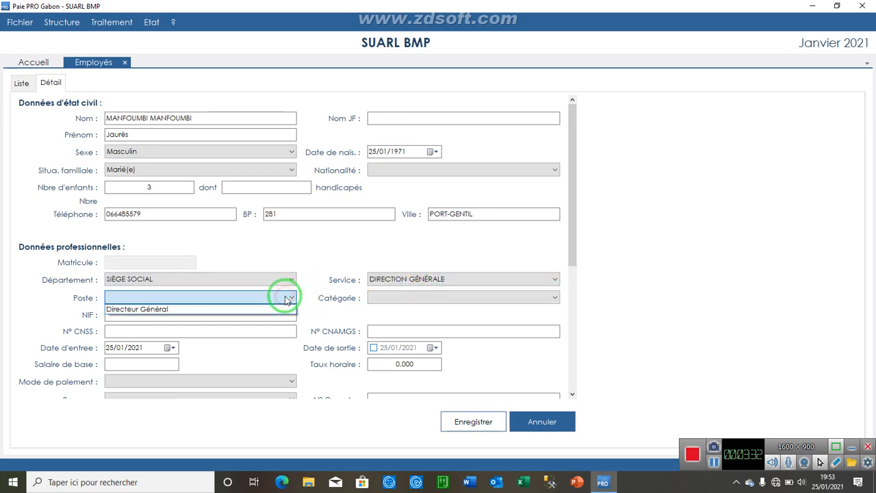
{"action": "left_click", "coordinate": [250, 308]}
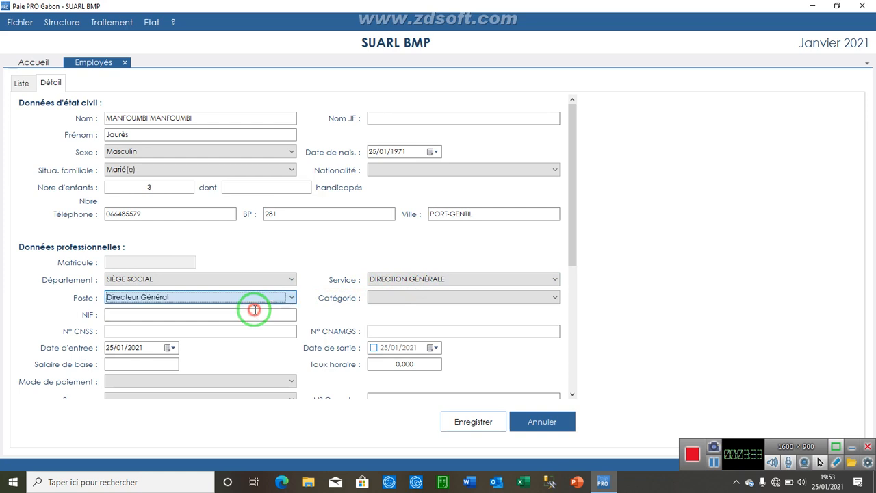
{"action": "left_click", "coordinate": [384, 297]}
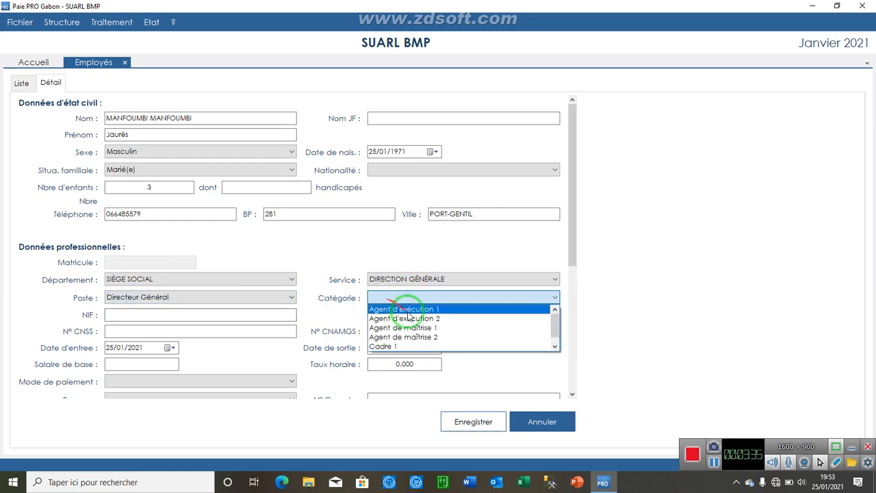
{"action": "left_click", "coordinate": [555, 347]}
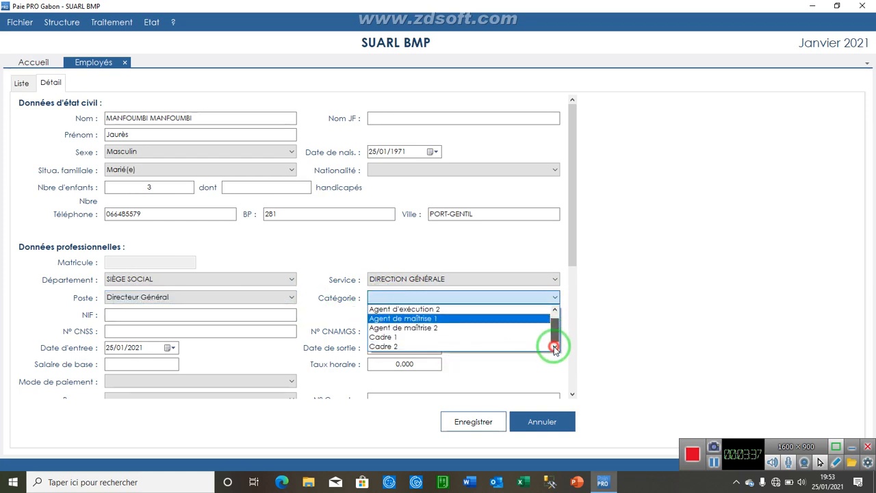
{"action": "left_click", "coordinate": [433, 347]}
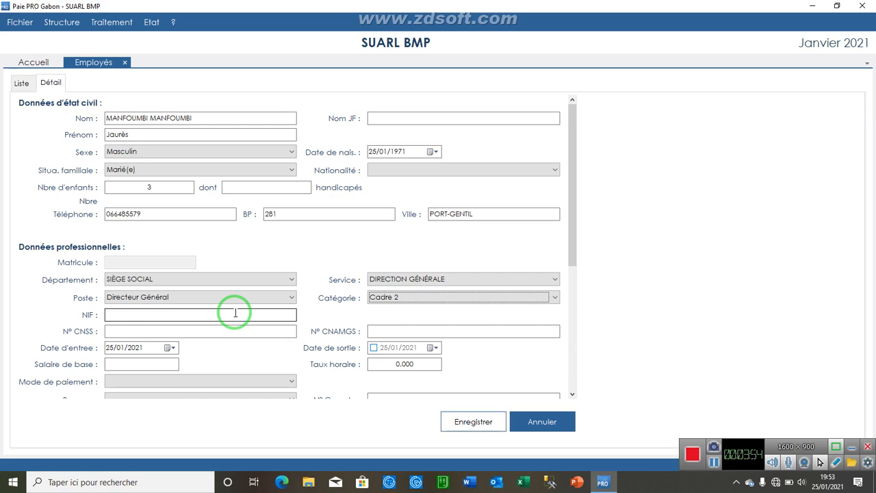
Type the employee's CNSS number and CNAMGS number into their fields
{"action": "left_click", "coordinate": [235, 313]}
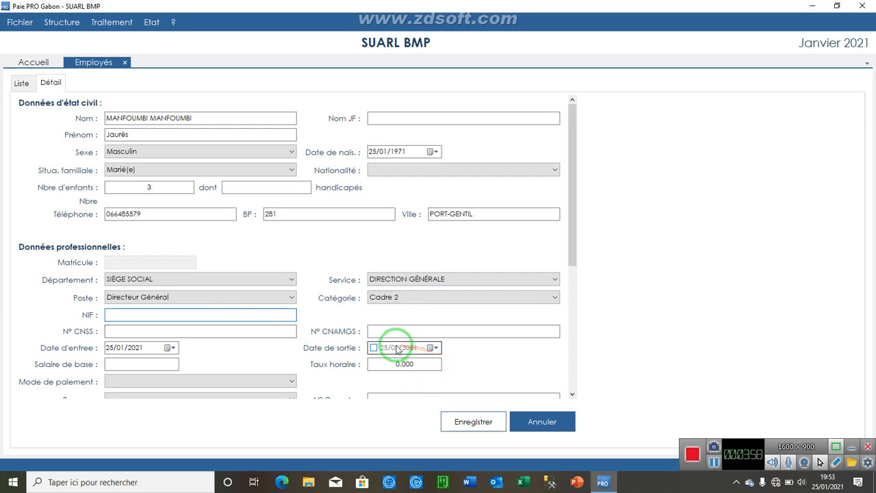
{"action": "left_click", "coordinate": [143, 331]}
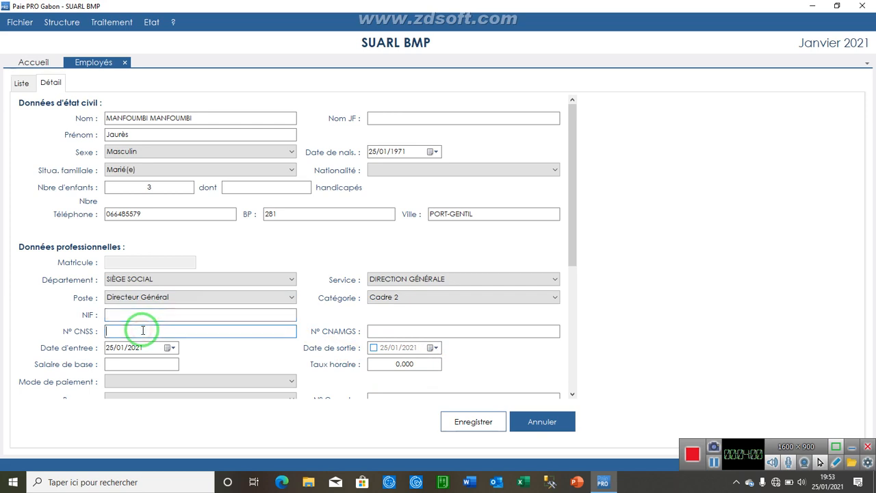
{"action": "key", "text": "Tab"}
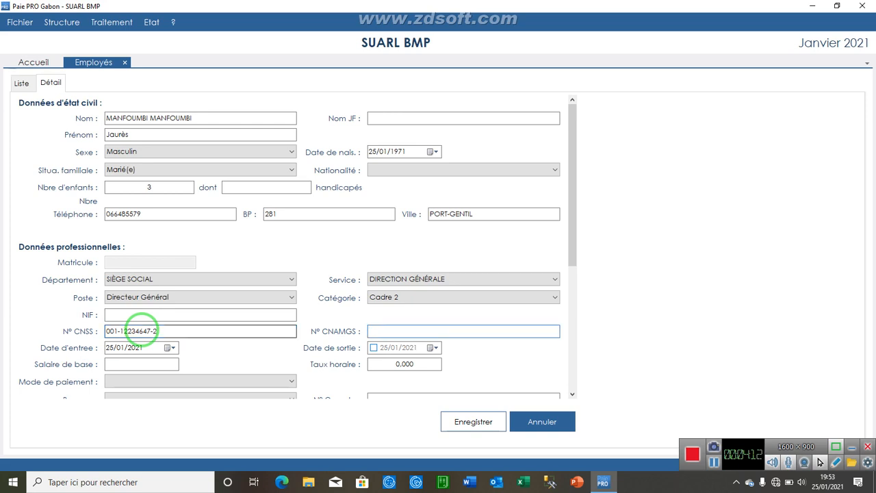
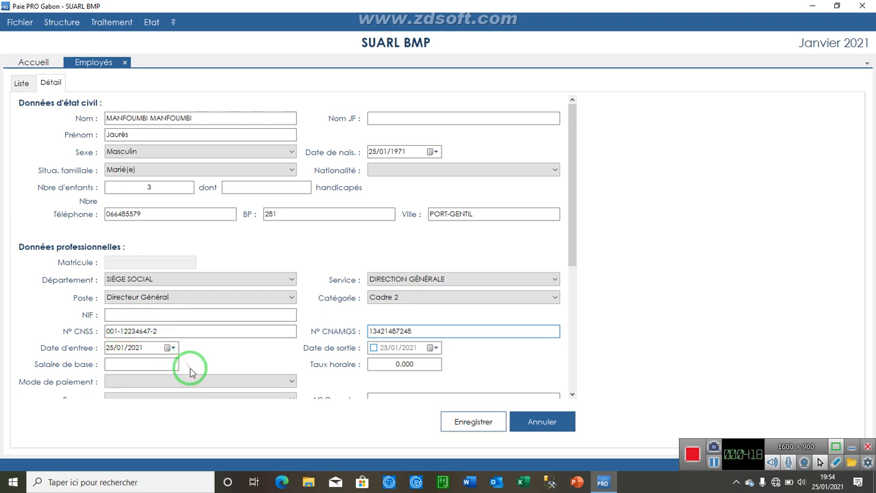
{"action": "left_click", "coordinate": [182, 347]}
Set the hire date to 01/01/2021 and base salary to 1000000, giving hourly rate 5 769,342
{"action": "left_click", "coordinate": [170, 348]}
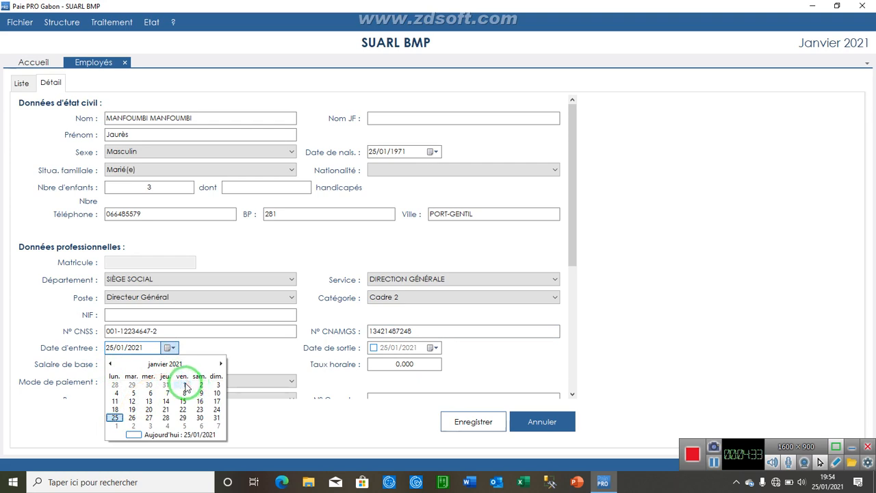
{"action": "left_click", "coordinate": [185, 385]}
{"action": "left_click", "coordinate": [149, 363]}
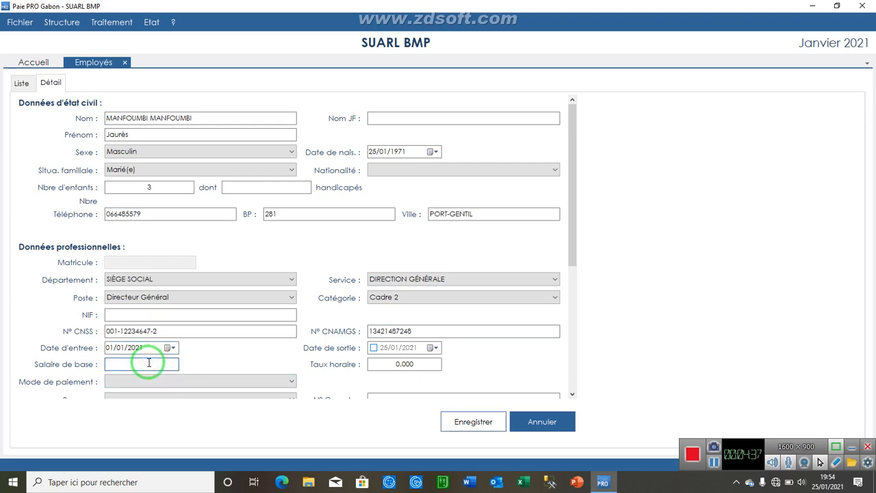
{"action": "type", "text": "1000000"}
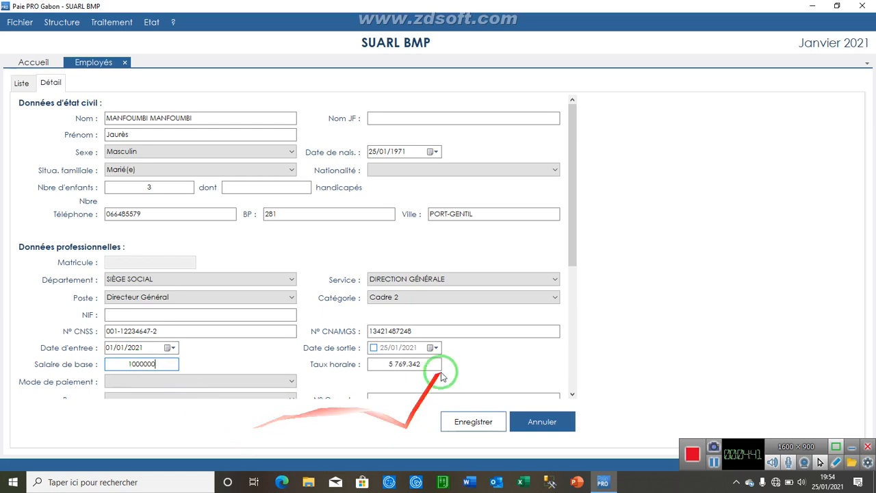
{"action": "left_click_drag", "start_coordinate": [576, 219], "coordinate": [574, 254]}
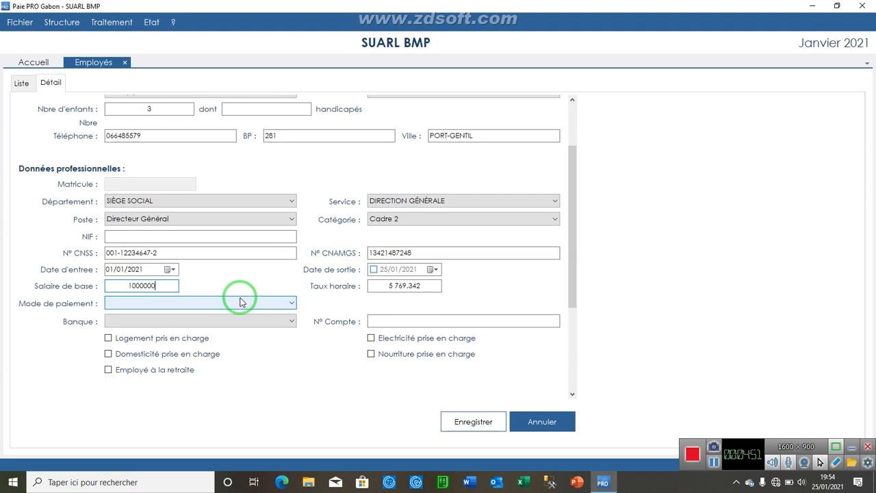
Choose Par virement as the Mode de paiement and scroll back to the top of the form
{"action": "left_click", "coordinate": [236, 304]}
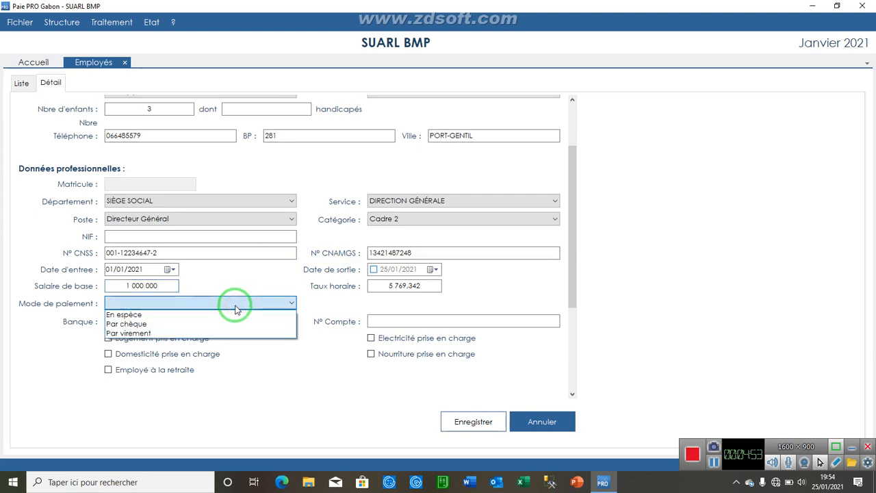
{"action": "left_click", "coordinate": [212, 333]}
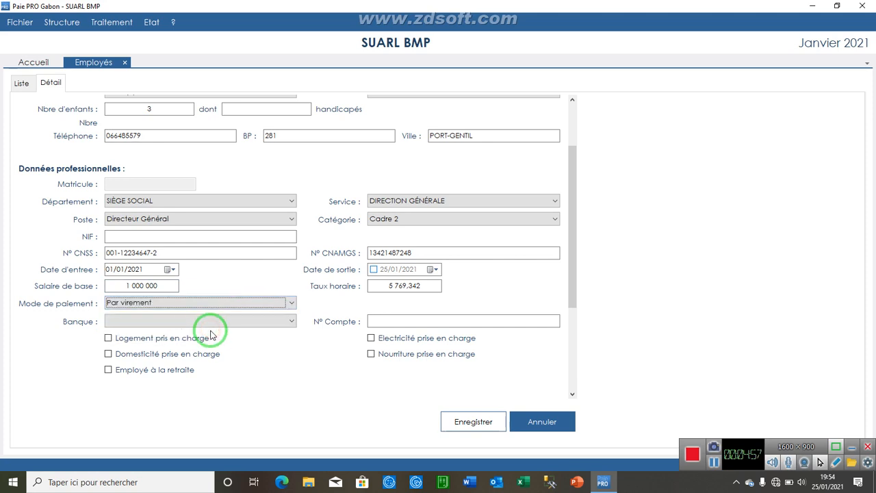
{"action": "left_click", "coordinate": [400, 319]}
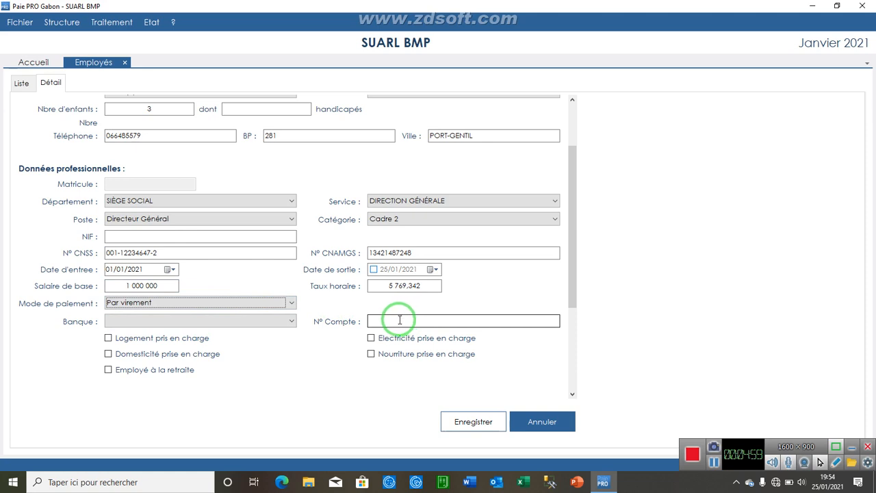
{"action": "left_click", "coordinate": [273, 238]}
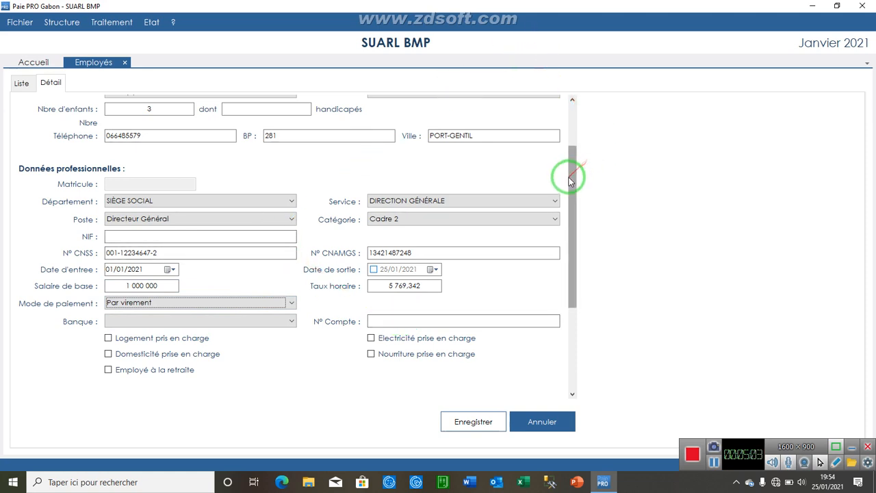
{"action": "left_click_drag", "start_coordinate": [569, 179], "coordinate": [572, 119]}
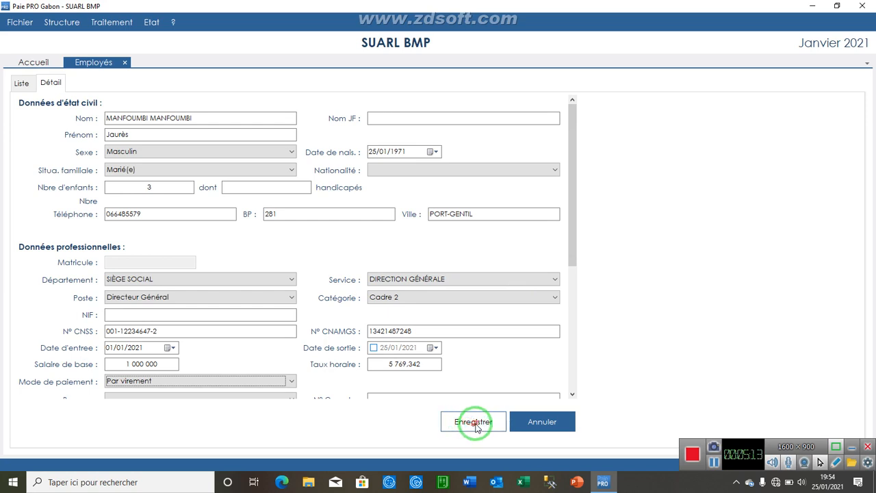
Pick Gabonaise in the Nationalité list, then scroll down through the rest of the form
{"action": "left_click", "coordinate": [481, 169]}
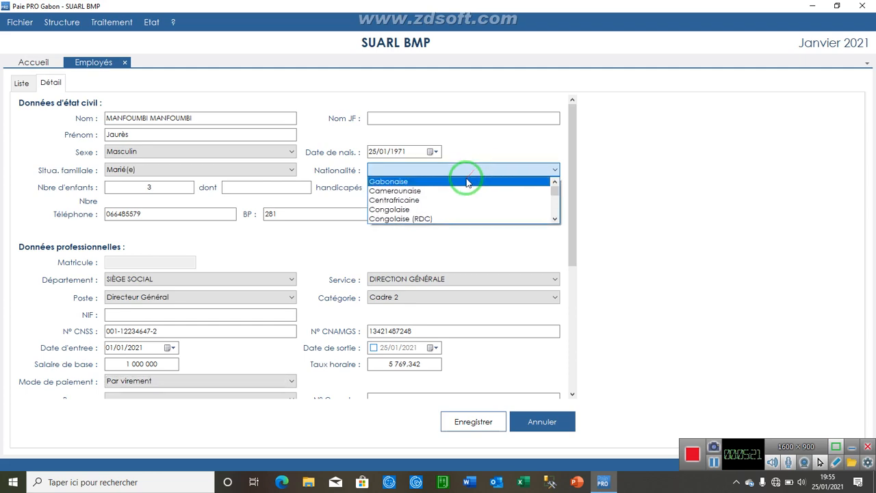
{"action": "left_click", "coordinate": [467, 181]}
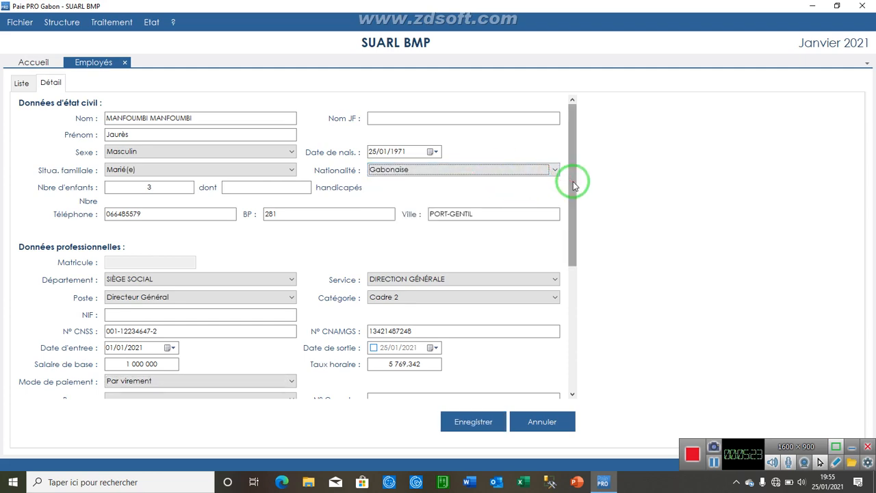
{"action": "left_click_drag", "start_coordinate": [572, 182], "coordinate": [573, 299]}
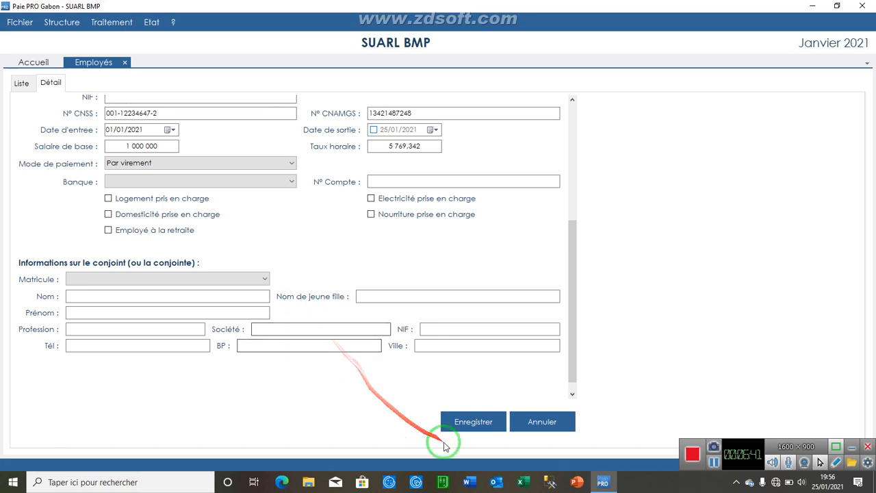
Save the new employee record with Enregistrer, adding it to the Janvier 2021 employee list
{"action": "left_click", "coordinate": [461, 427]}
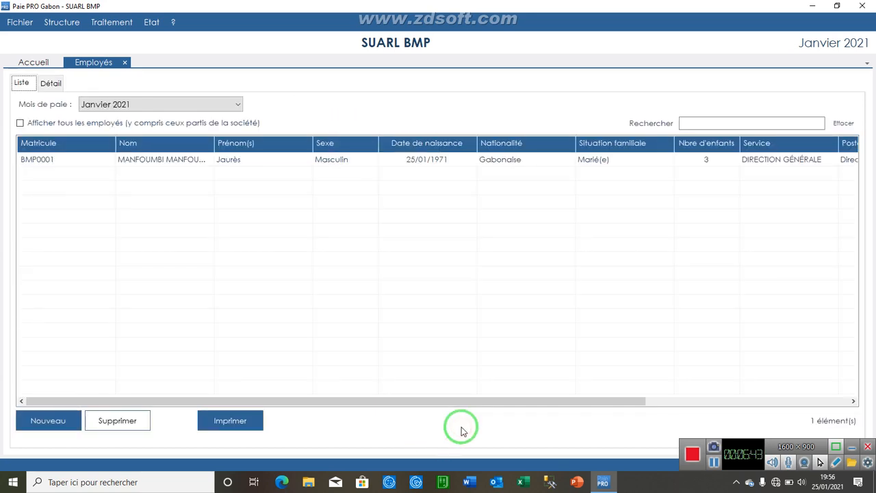